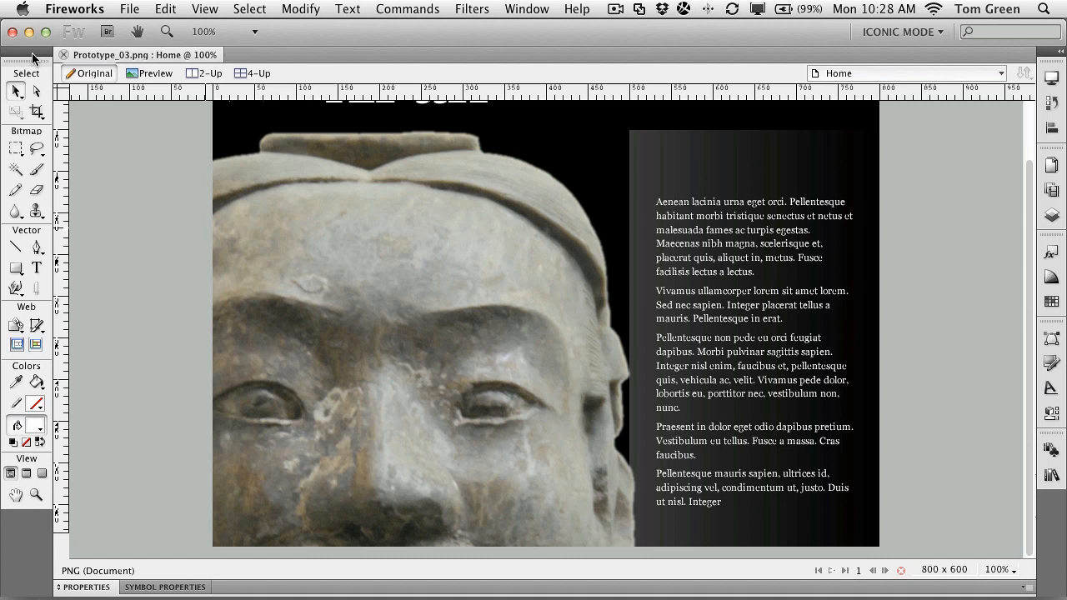
click(429, 294)
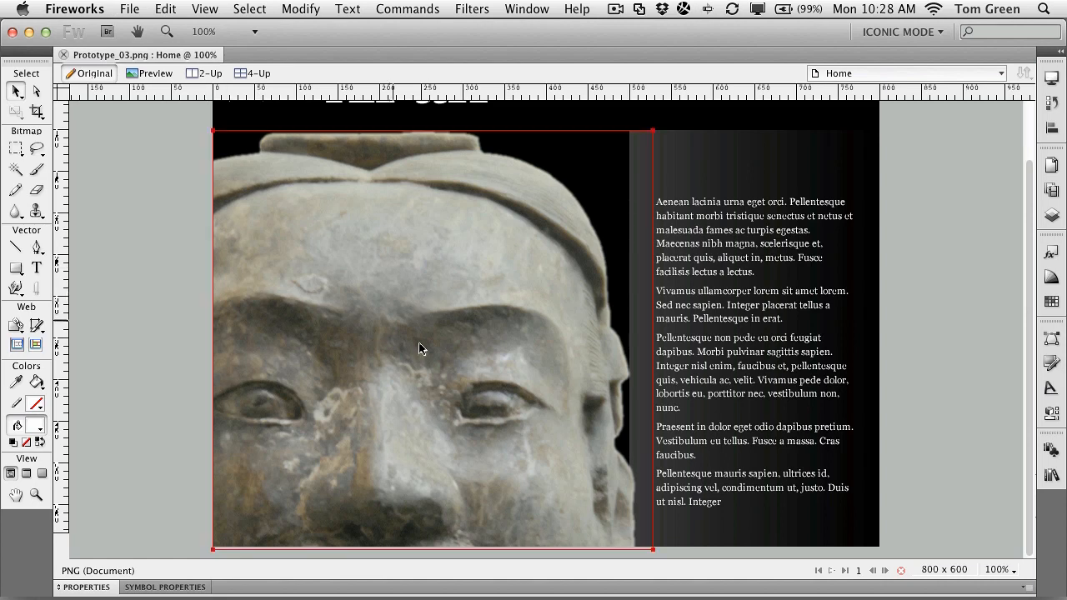
click(759, 175)
click(761, 189)
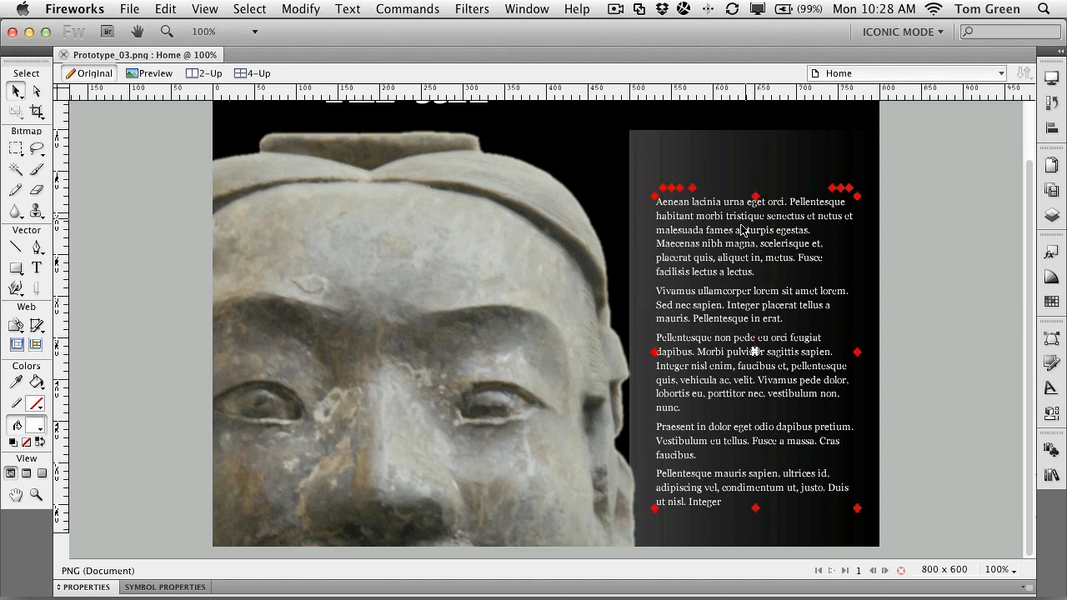
click(921, 226)
click(756, 177)
click(652, 188)
click(1014, 285)
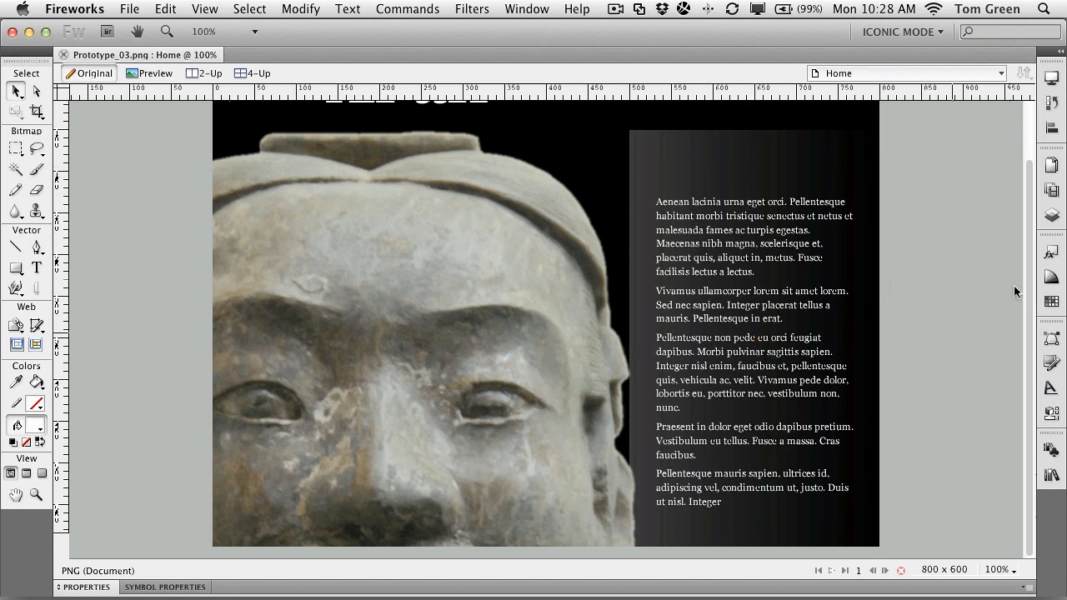
- Check the layout of the Travel page and return to the Home page
click(858, 73)
click(857, 174)
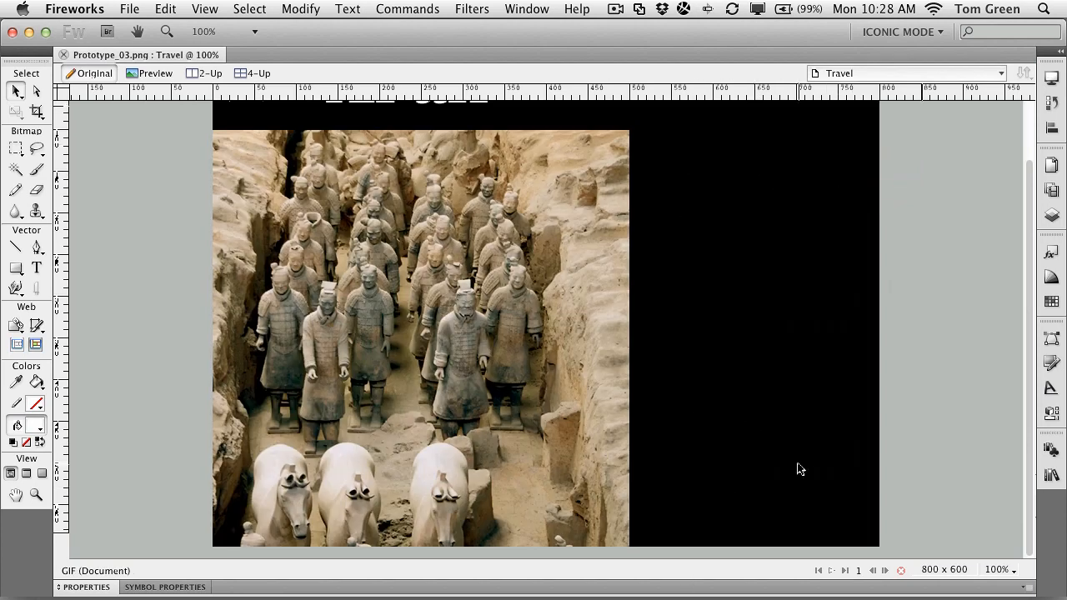
click(851, 75)
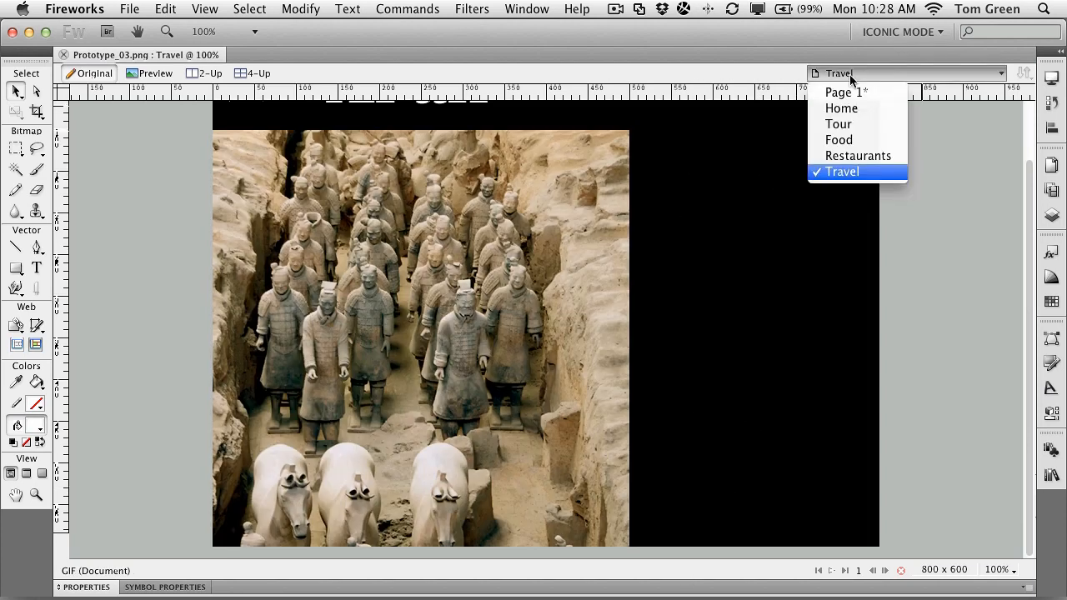
click(844, 110)
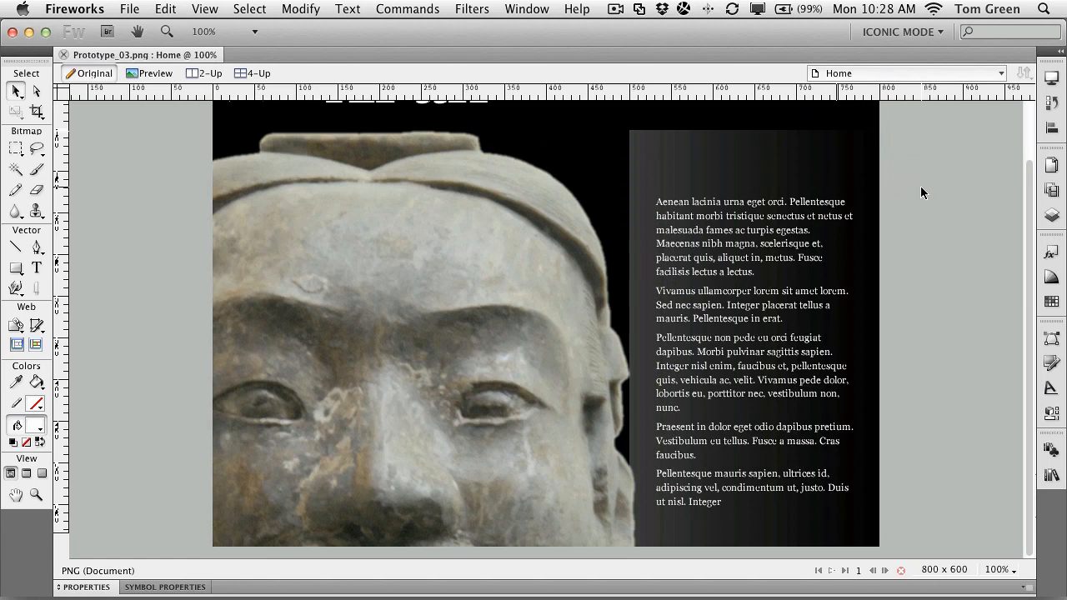
- Share the Home page's Text layer, with its lorem ipsum text and rectangle, with the Travel page
click(1051, 218)
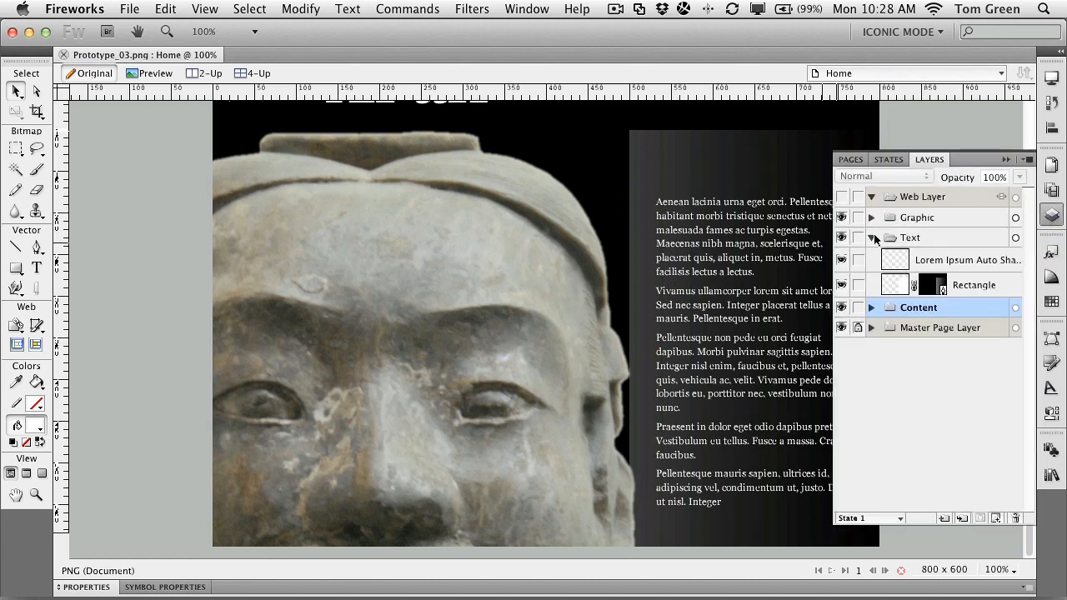
click(904, 239)
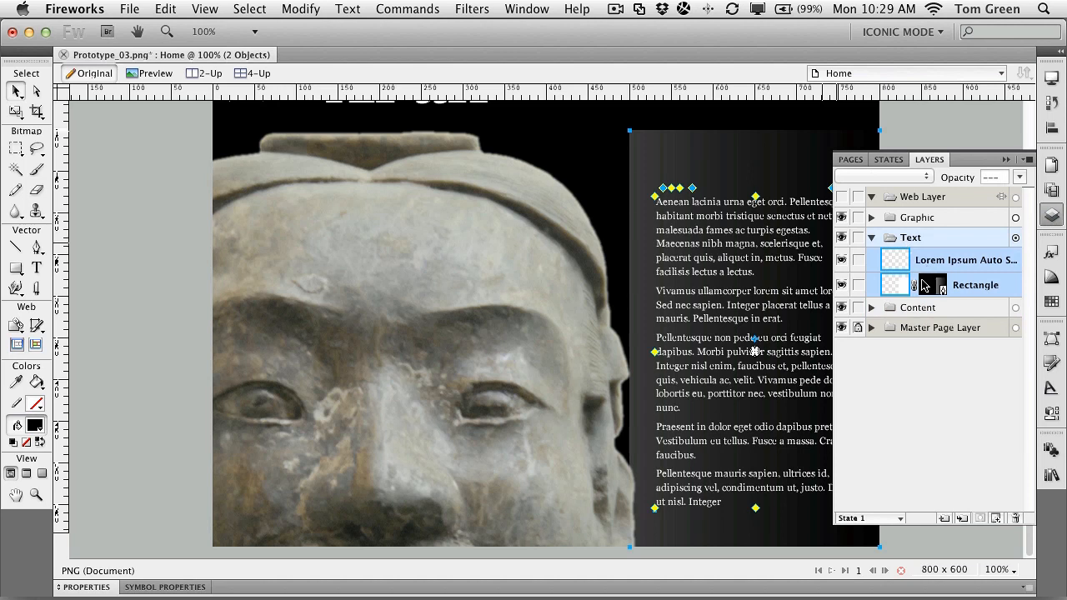
right_click(898, 239)
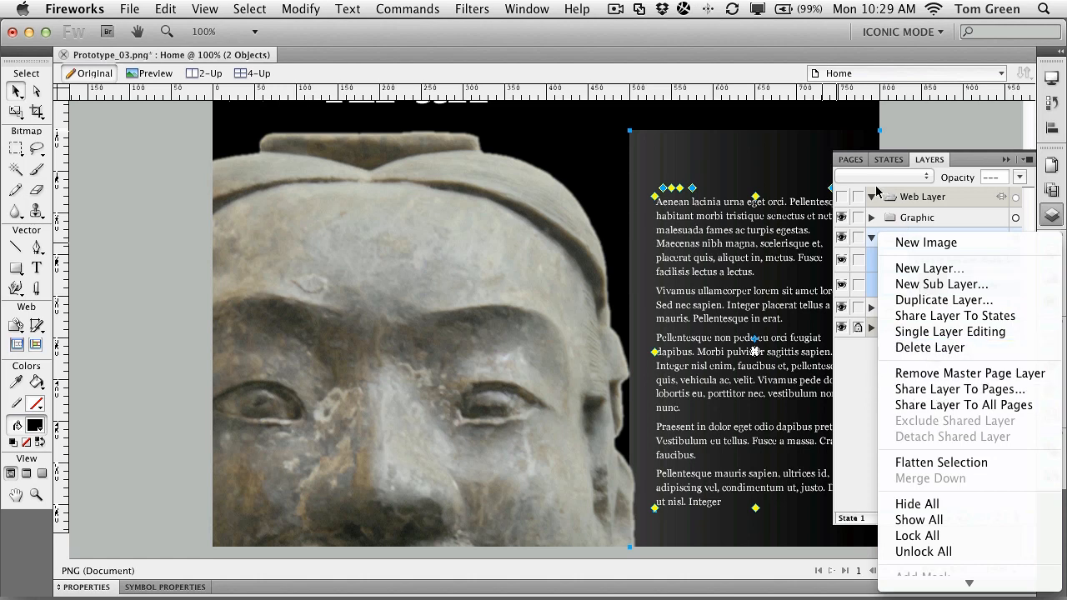
click(853, 357)
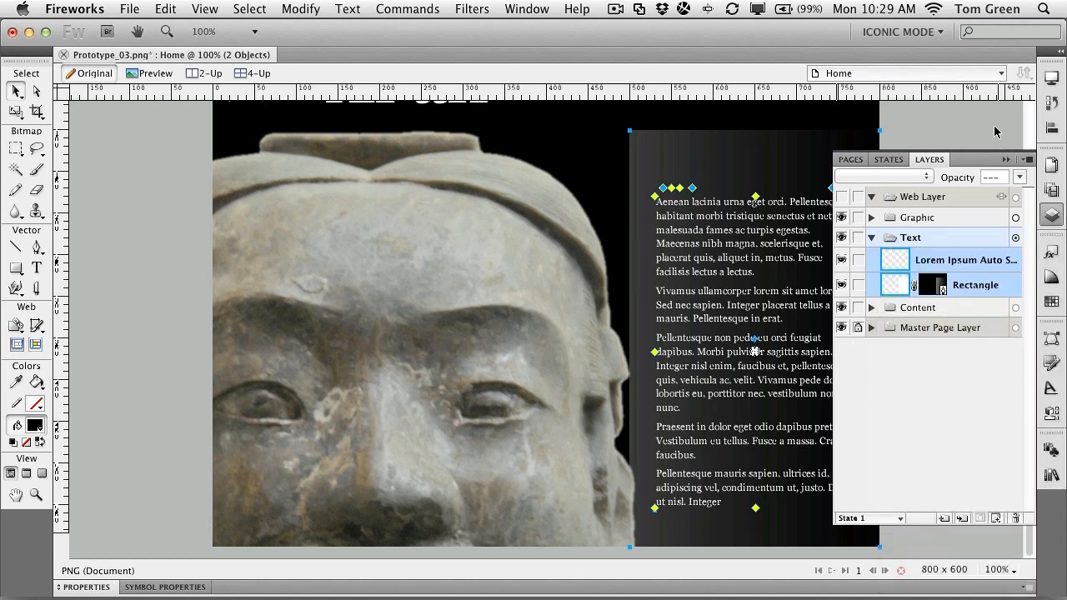
click(1029, 162)
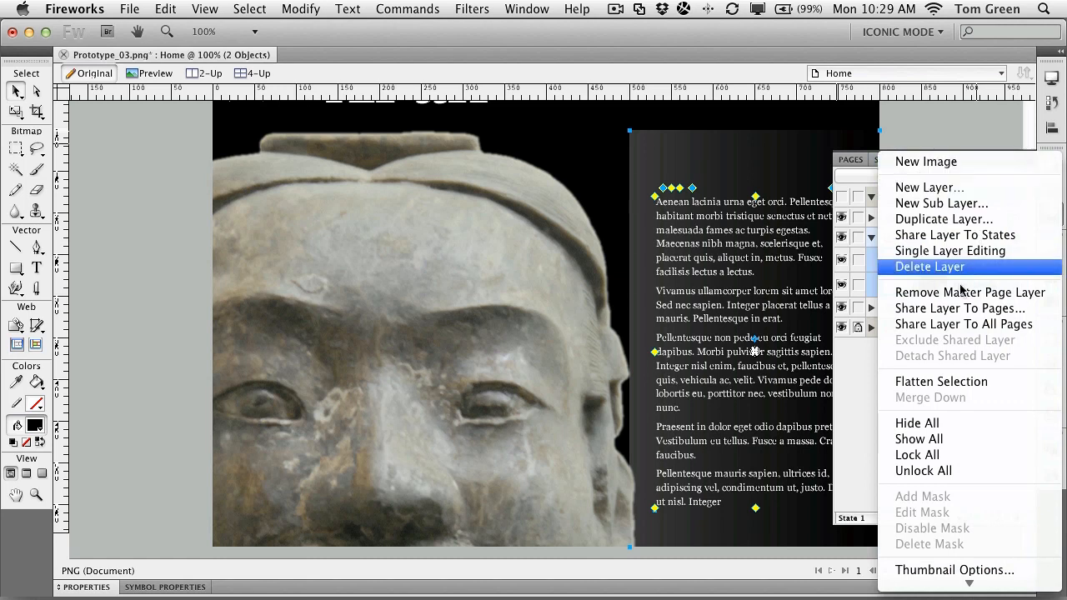
click(951, 311)
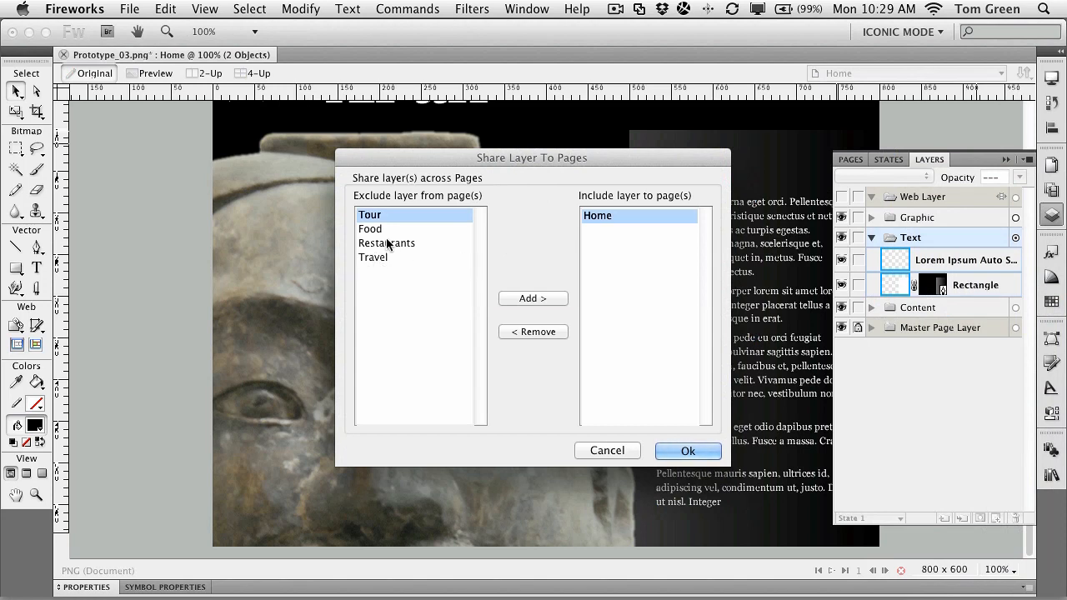
click(371, 258)
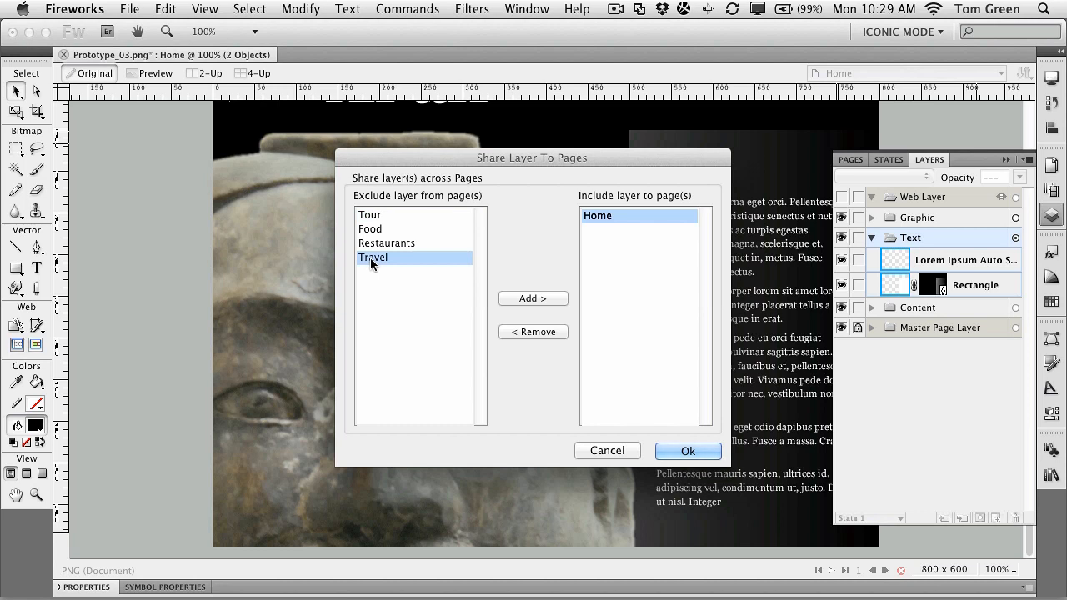
click(521, 298)
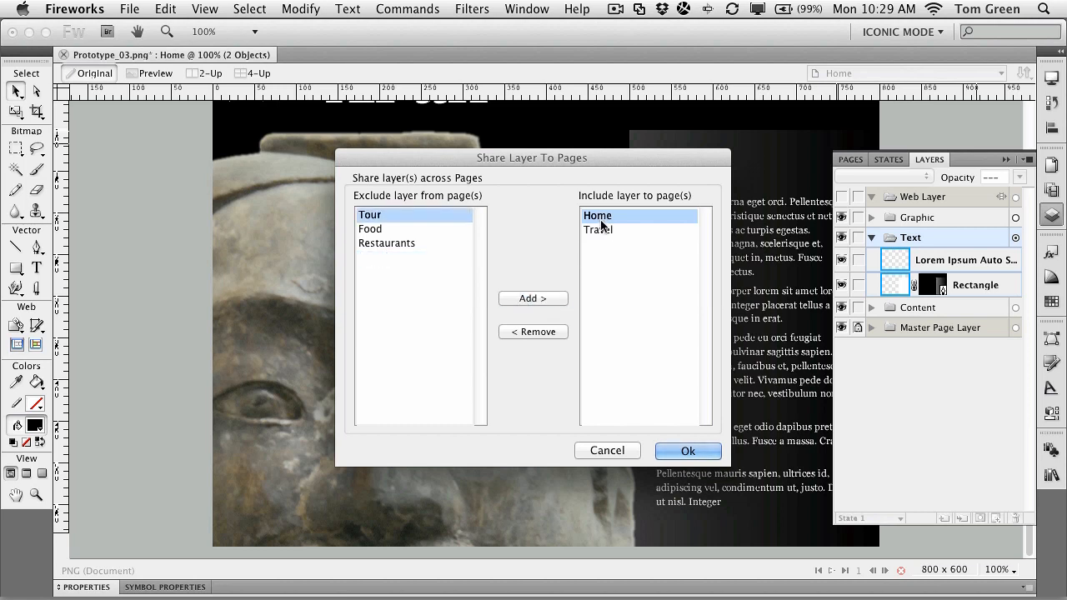
click(688, 452)
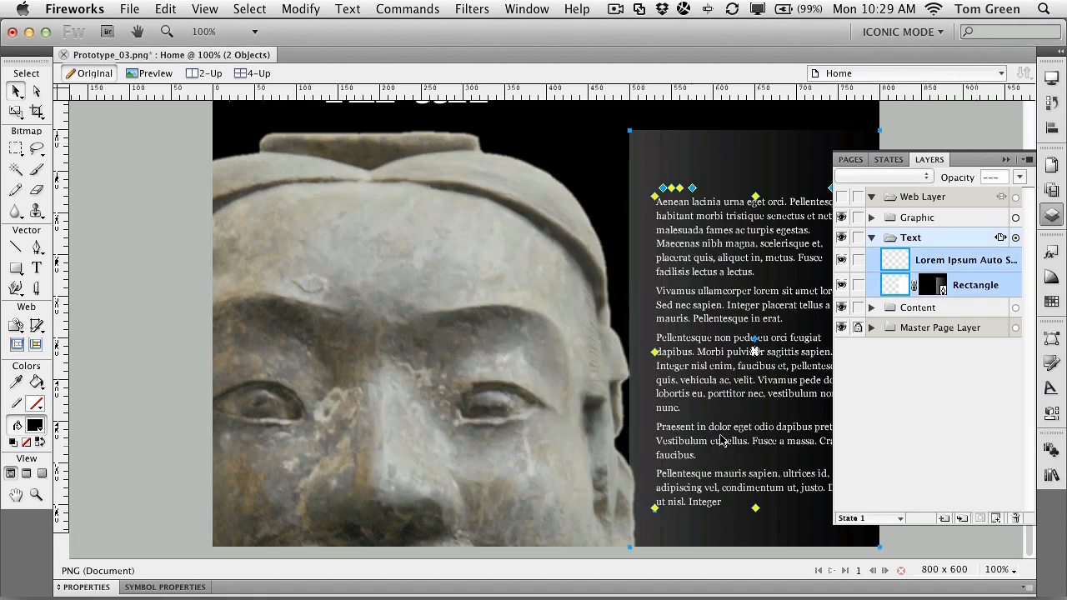
- On the Travel page, replace "Aenean lacinia urna eget orci" in the shared text with "This is the first sentence", accepting the Auto Shape edit
click(848, 72)
click(842, 172)
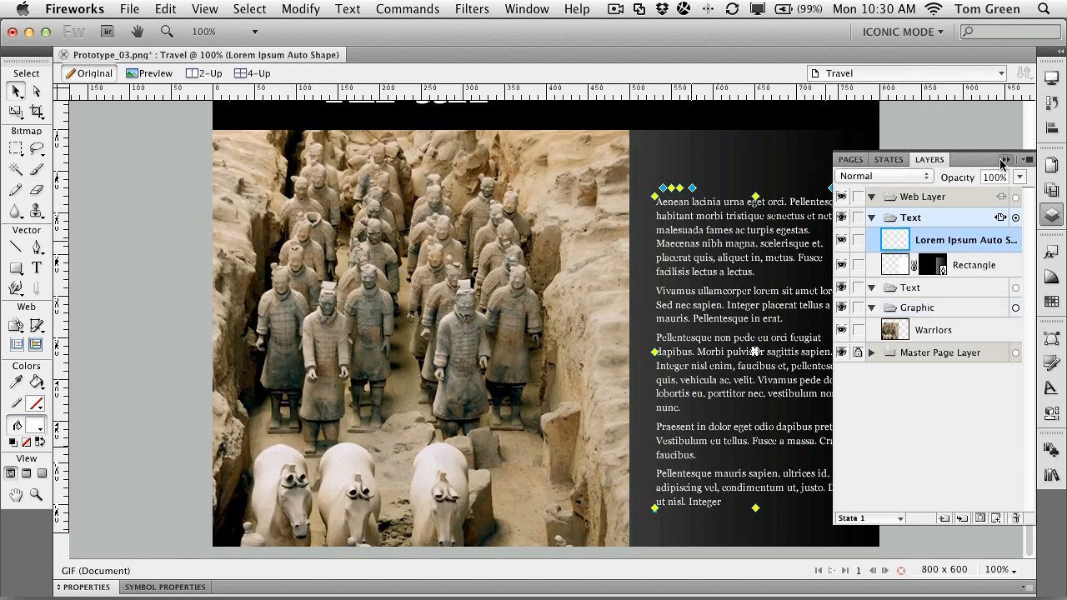
click(1004, 160)
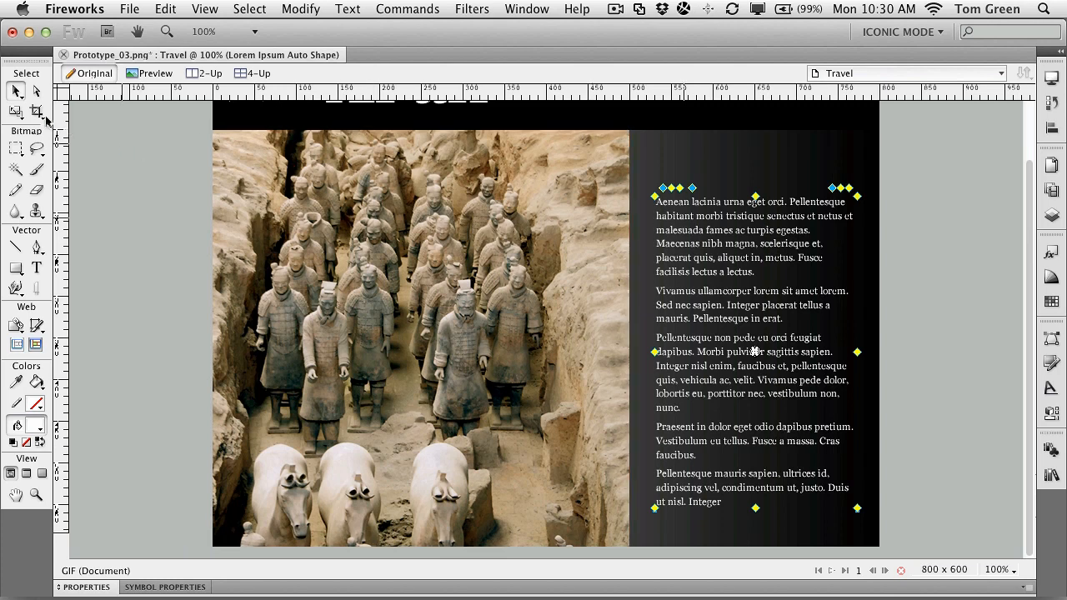
click(36, 267)
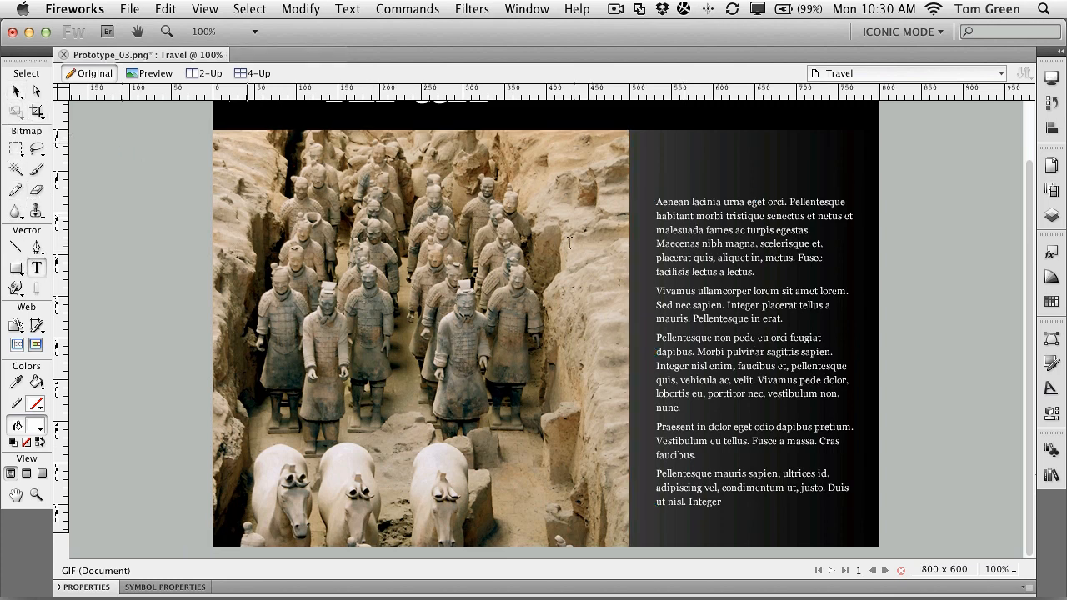
drag(657, 202, 789, 205)
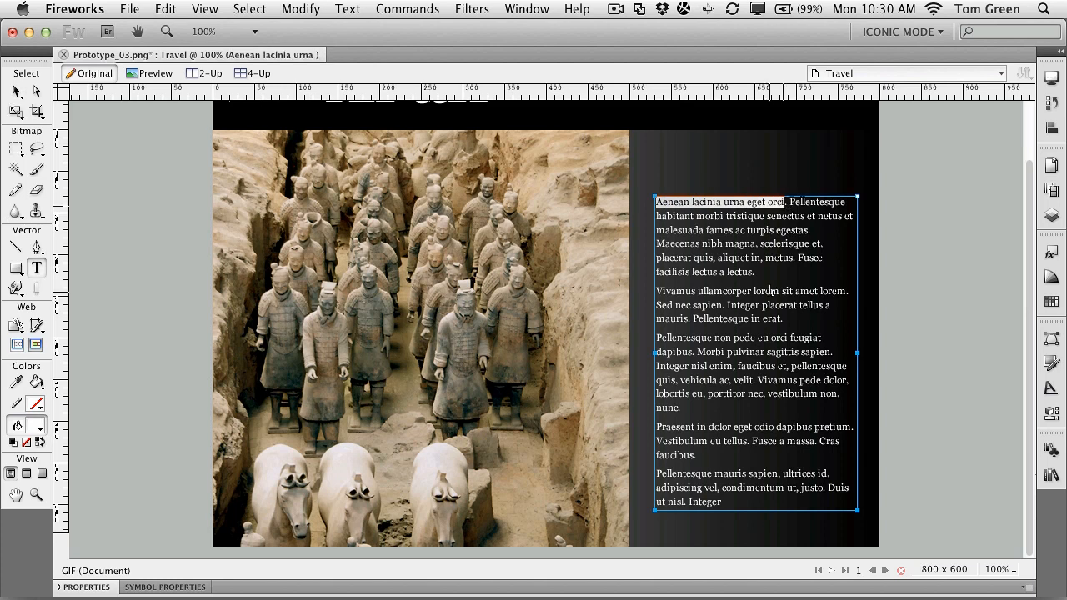
text(This is the f)
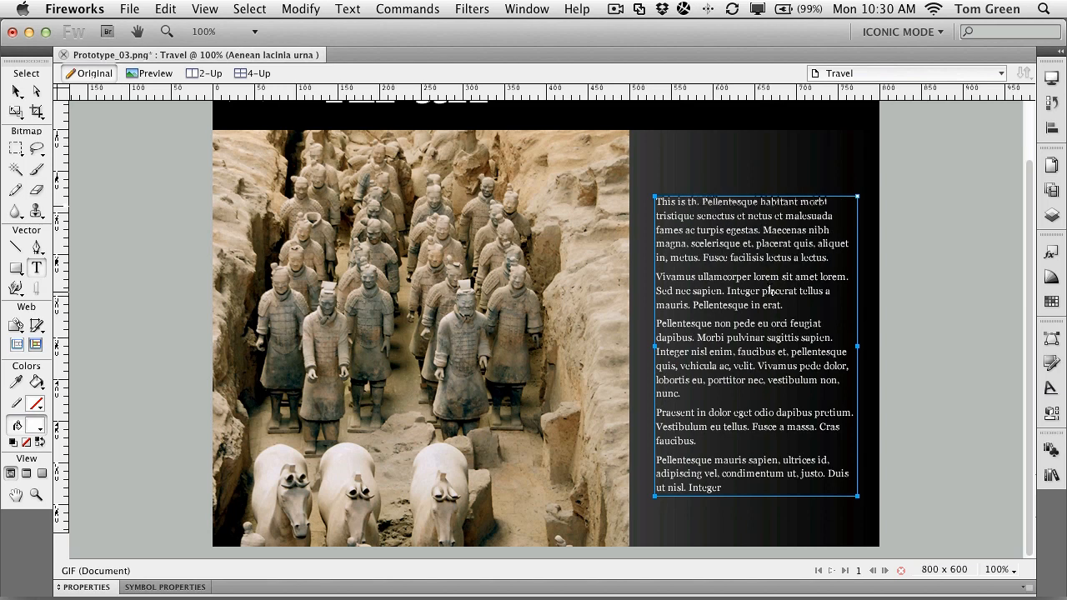
text(irst sente)
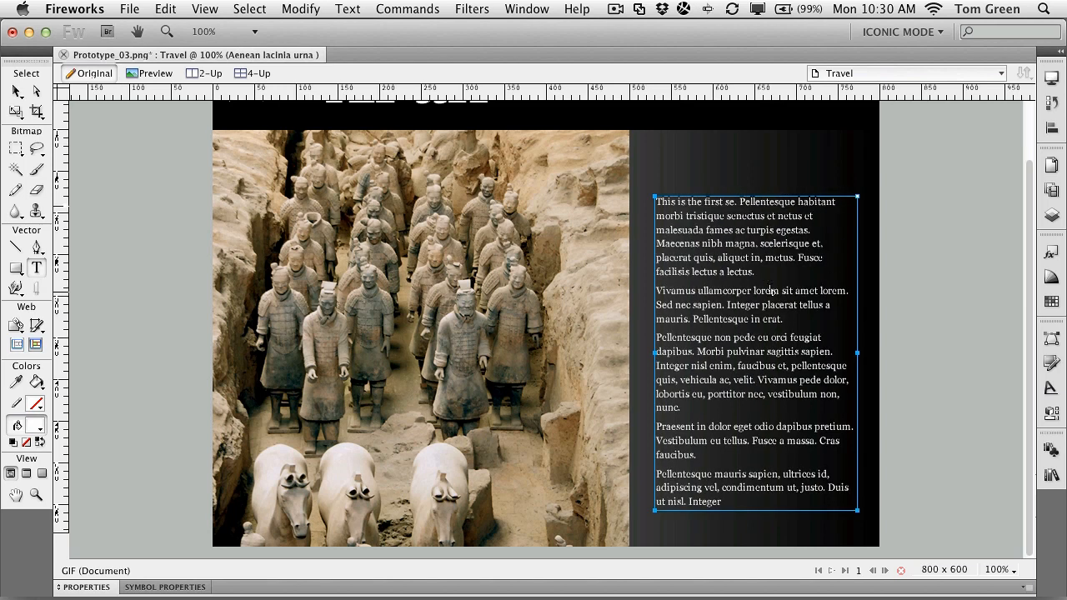
text(nce)
click(16, 90)
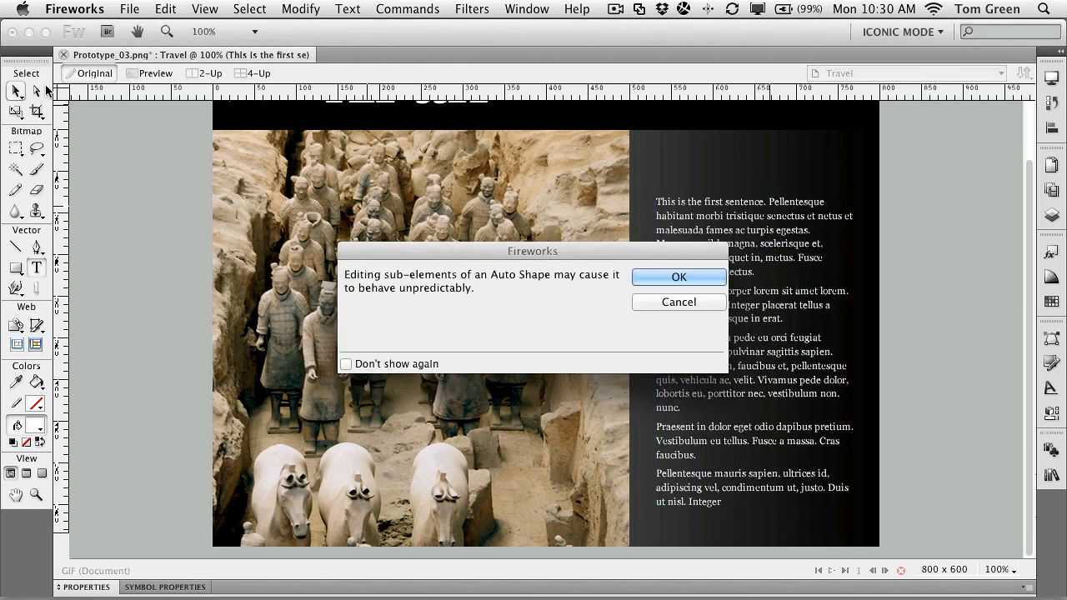
click(685, 276)
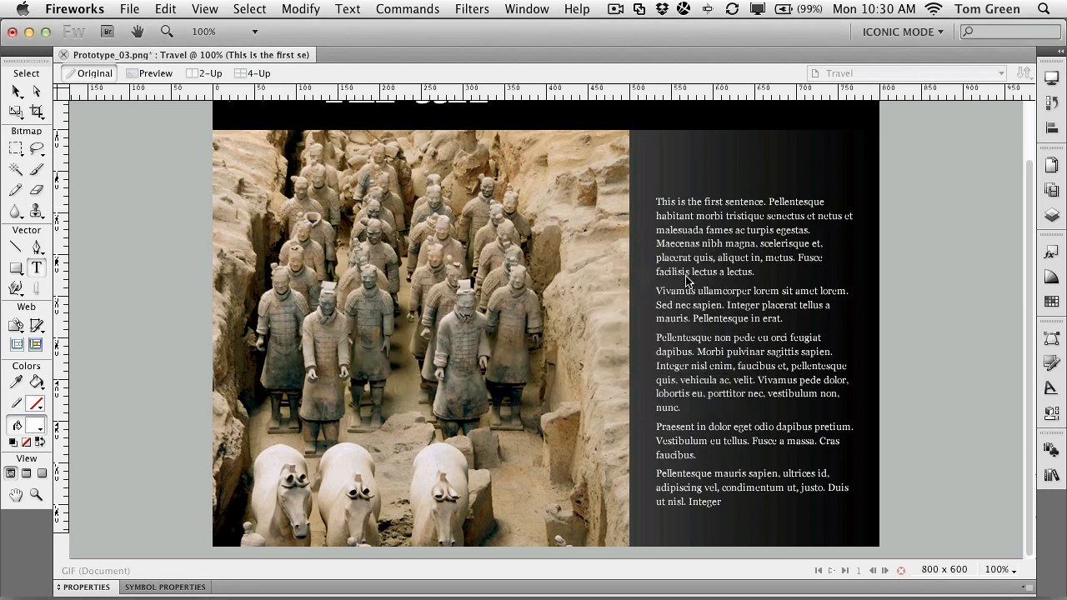
- Check the opening sentence of the shared text on the Home page and return to the Travel page
click(877, 75)
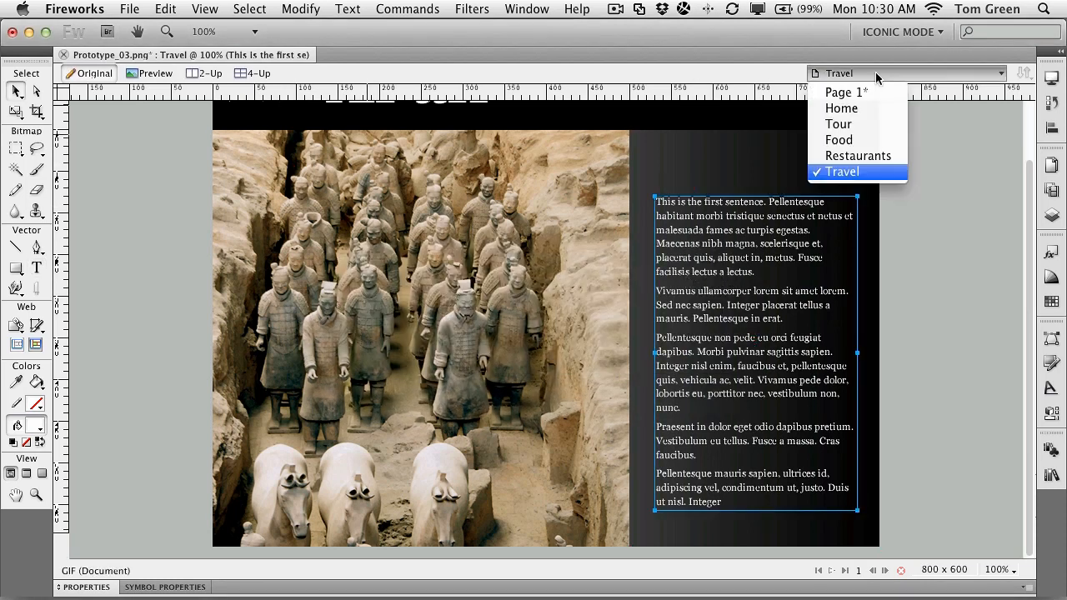
click(844, 108)
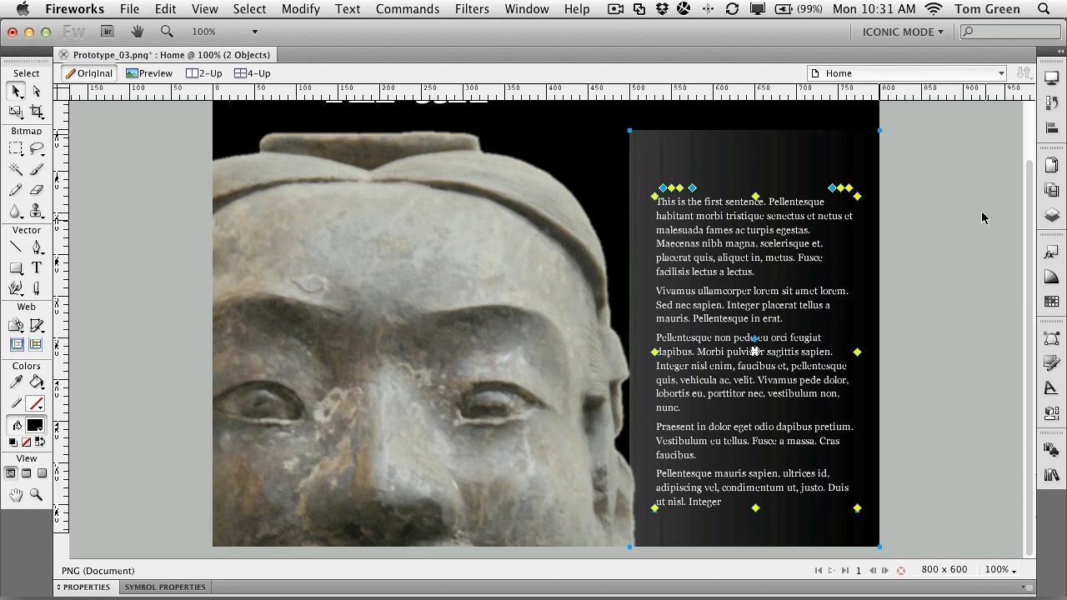
click(814, 73)
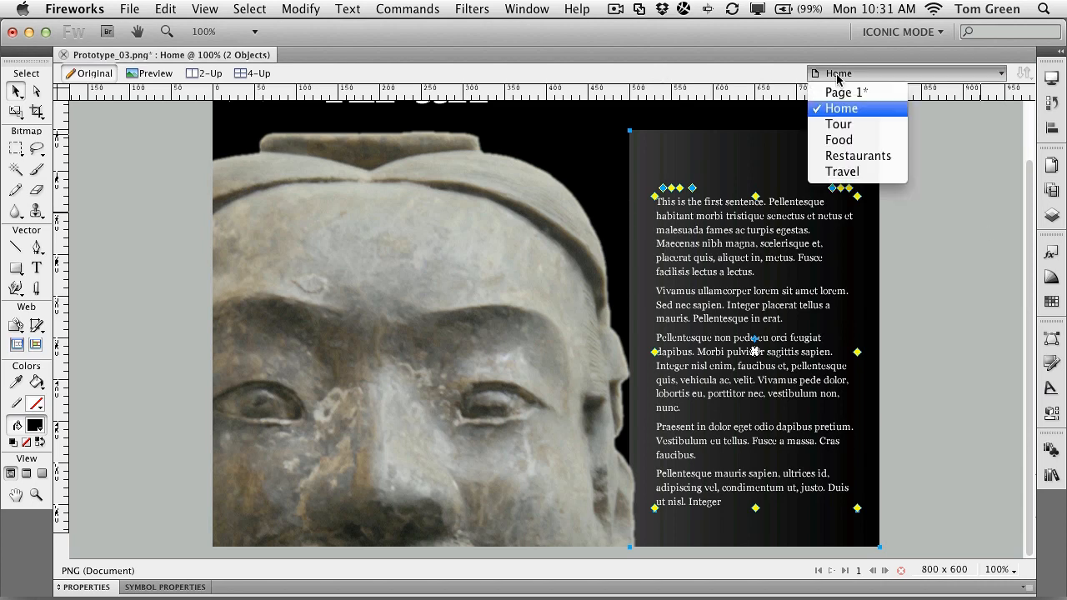
click(840, 172)
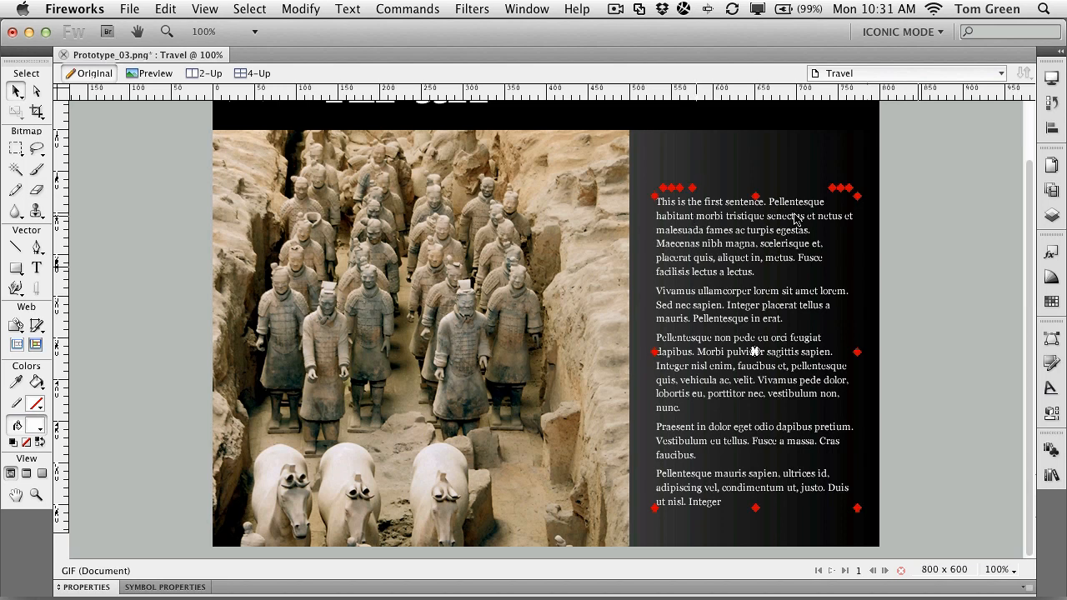
- Detach the shared Text layer on the Travel page and clear the selection
key(super+d)
click(1053, 216)
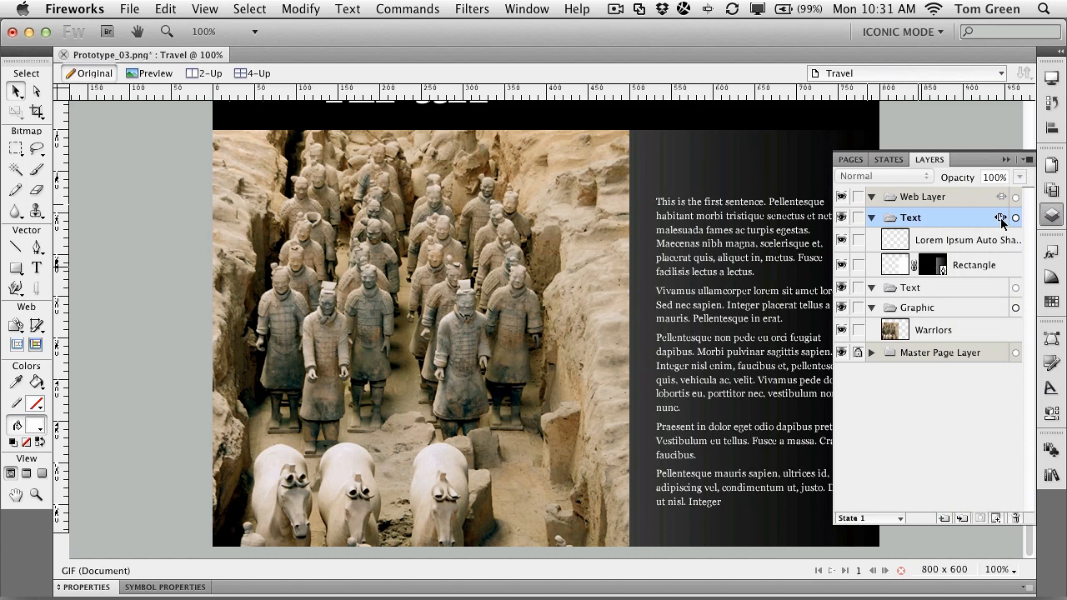
right_click(949, 217)
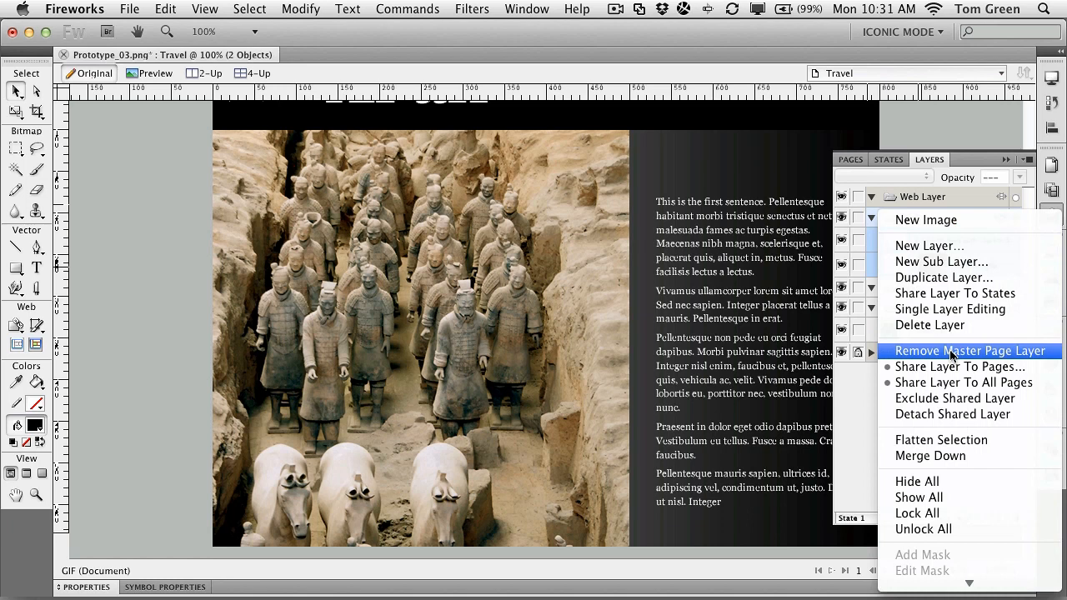
click(935, 416)
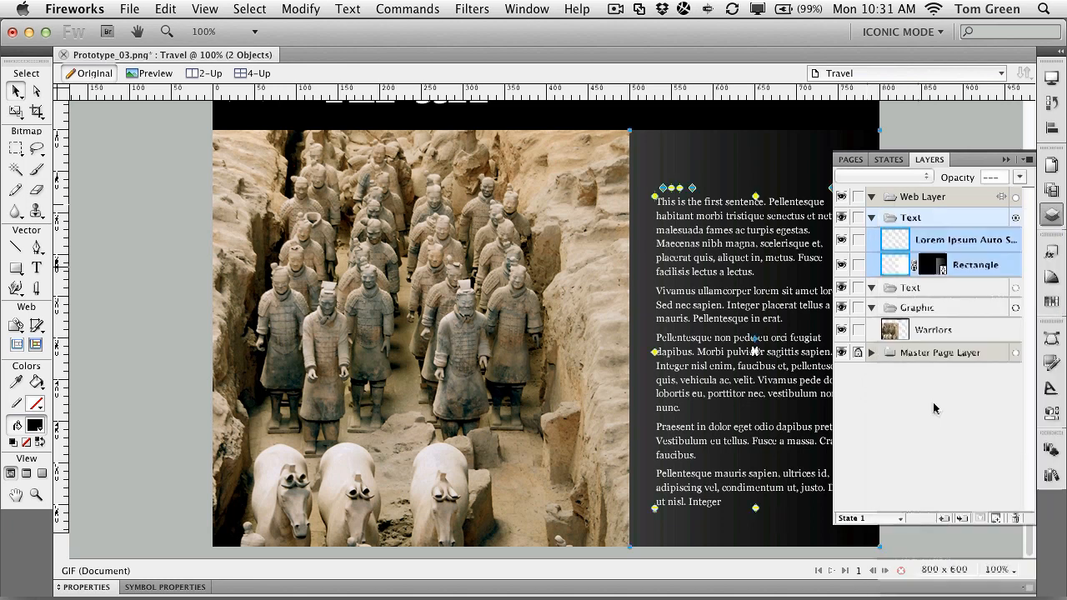
click(759, 263)
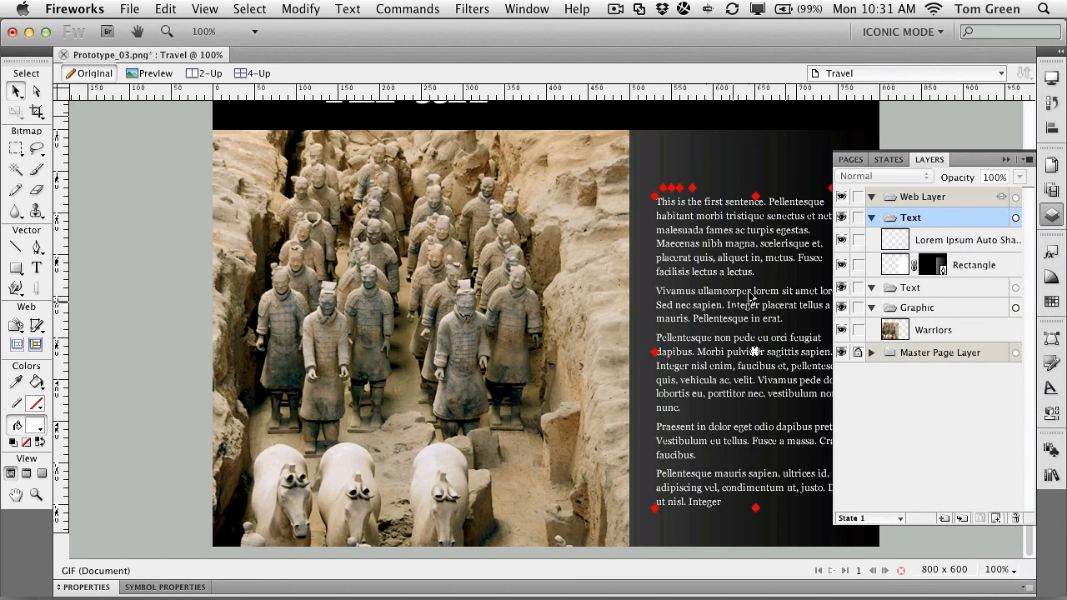
- Replace "This is the first sentence" in the Travel page's text block with "This detached"
click(929, 237)
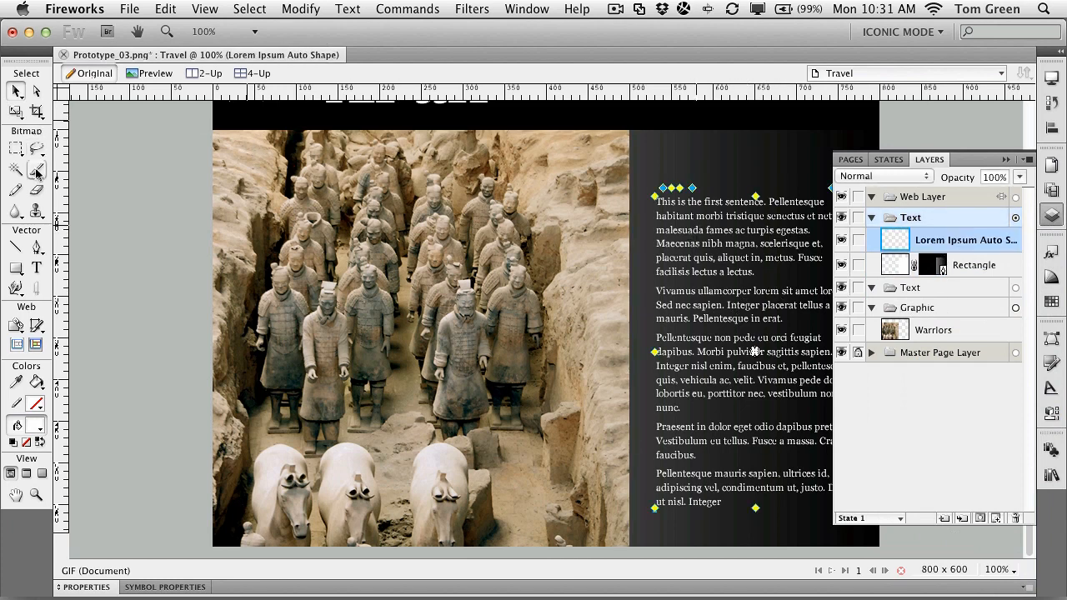
click(35, 267)
click(722, 204)
drag(762, 205, 653, 200)
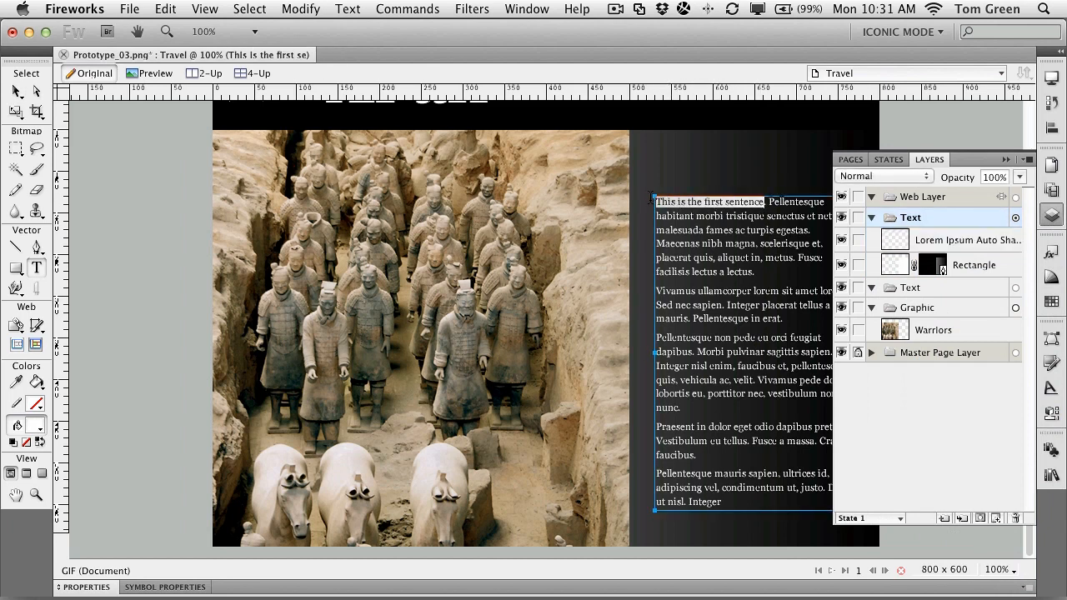
text(This )
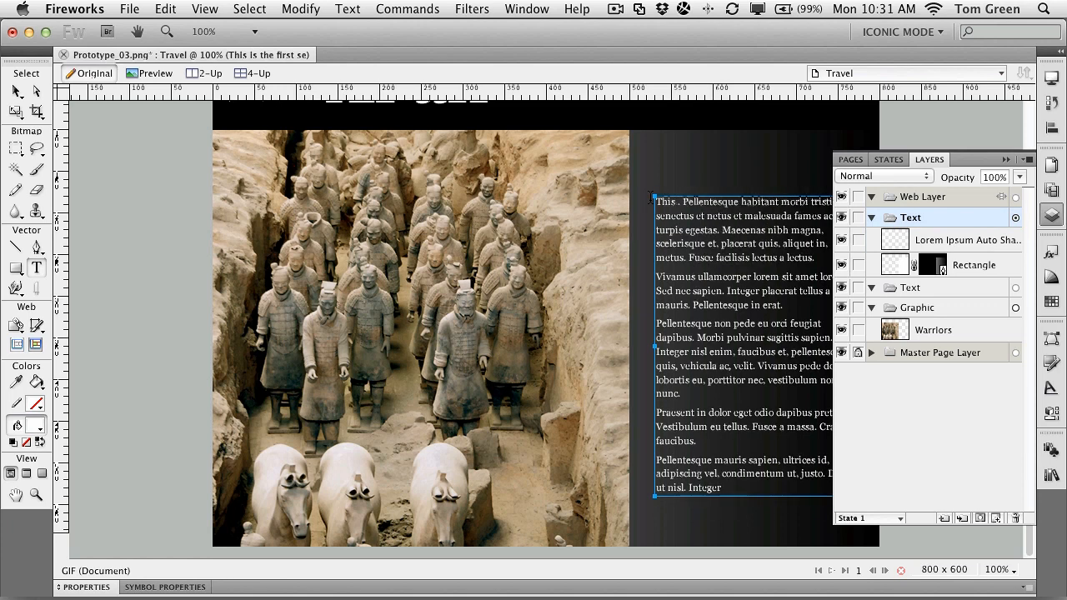
text(detached)
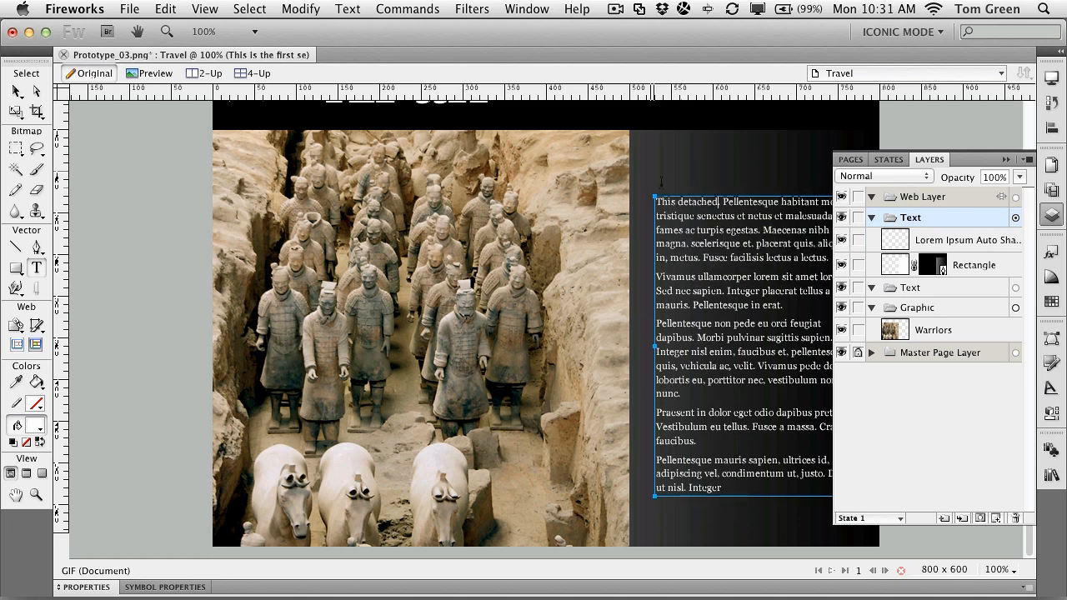
- Finish the text edit on the Travel page, accepting the Auto Shape edit, and switch to the Home page
click(12, 94)
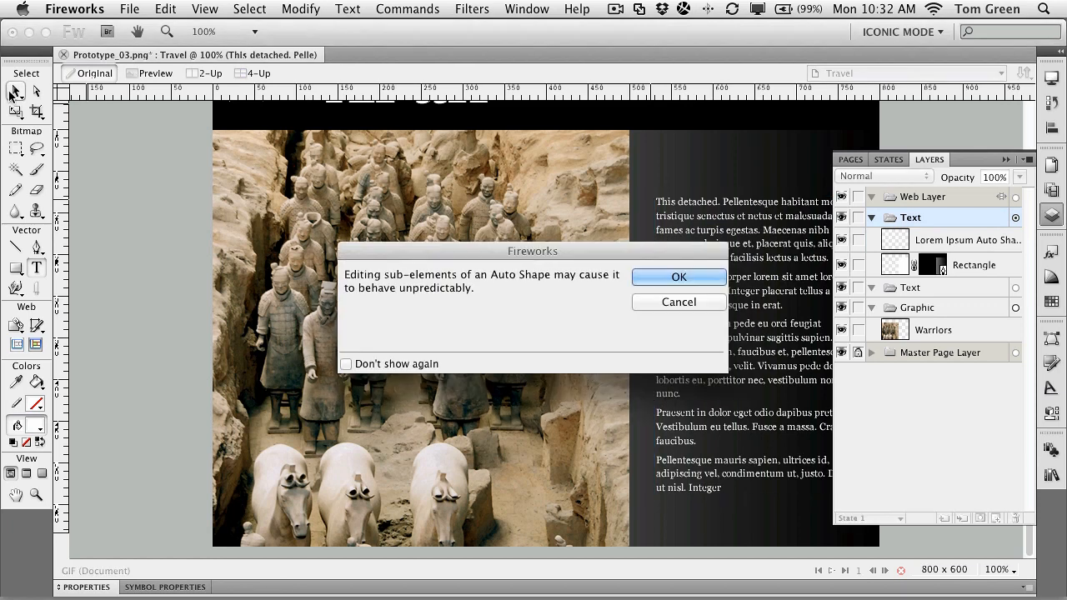
click(668, 276)
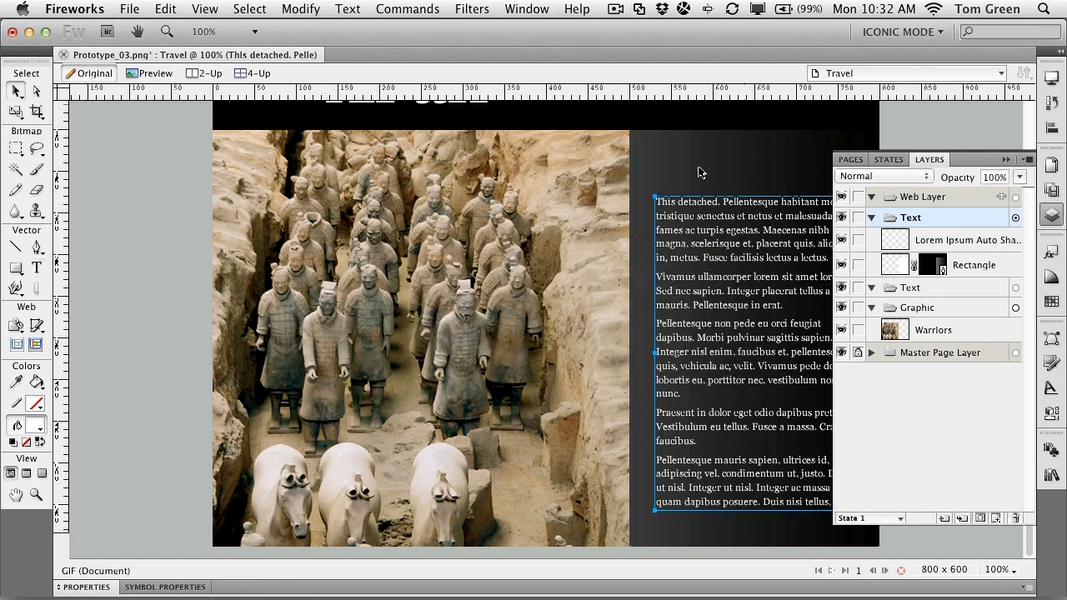
click(879, 73)
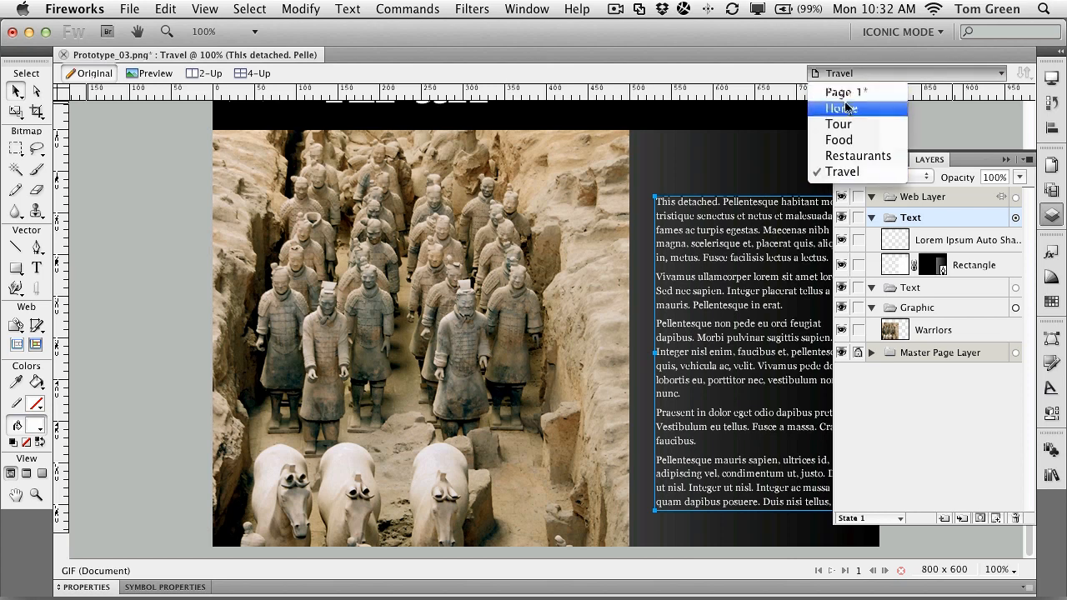
click(841, 109)
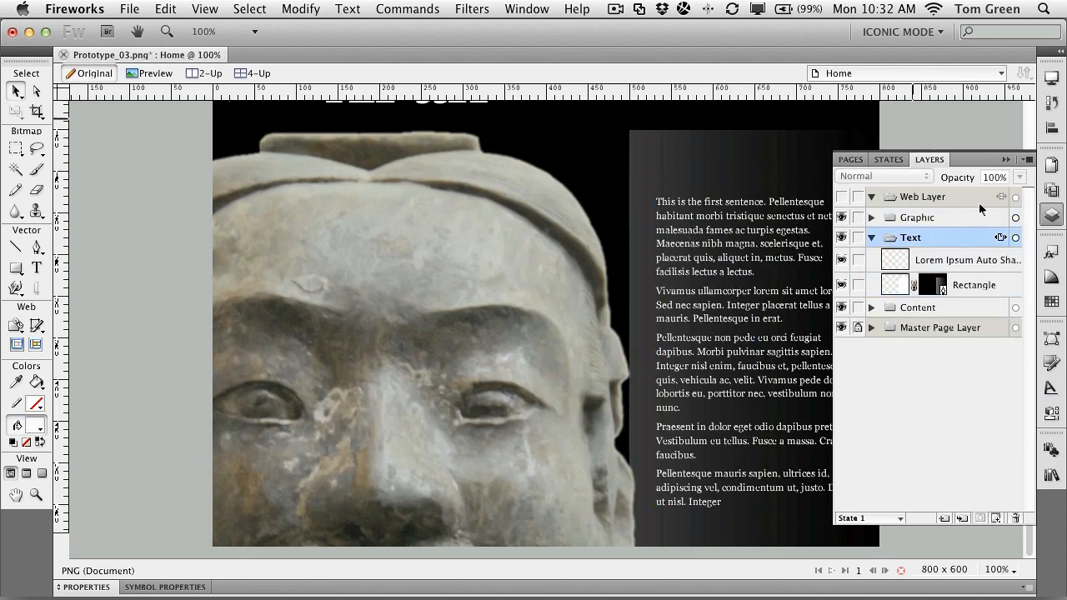
- Detach the shared Text layer on the Home page, clearing the selection and collapsing the layer list
right_click(1000, 237)
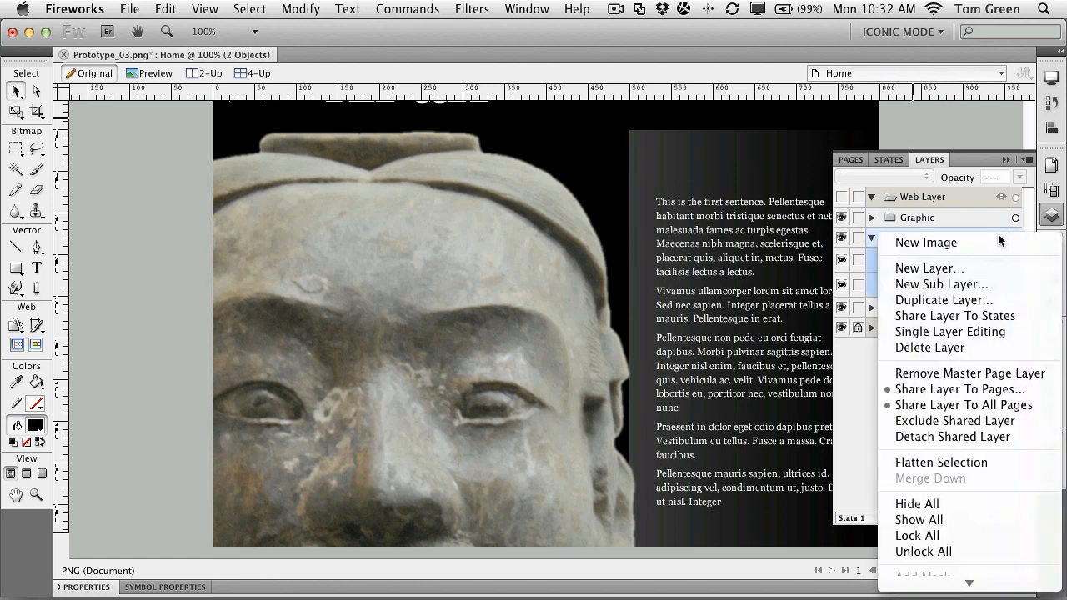
click(899, 438)
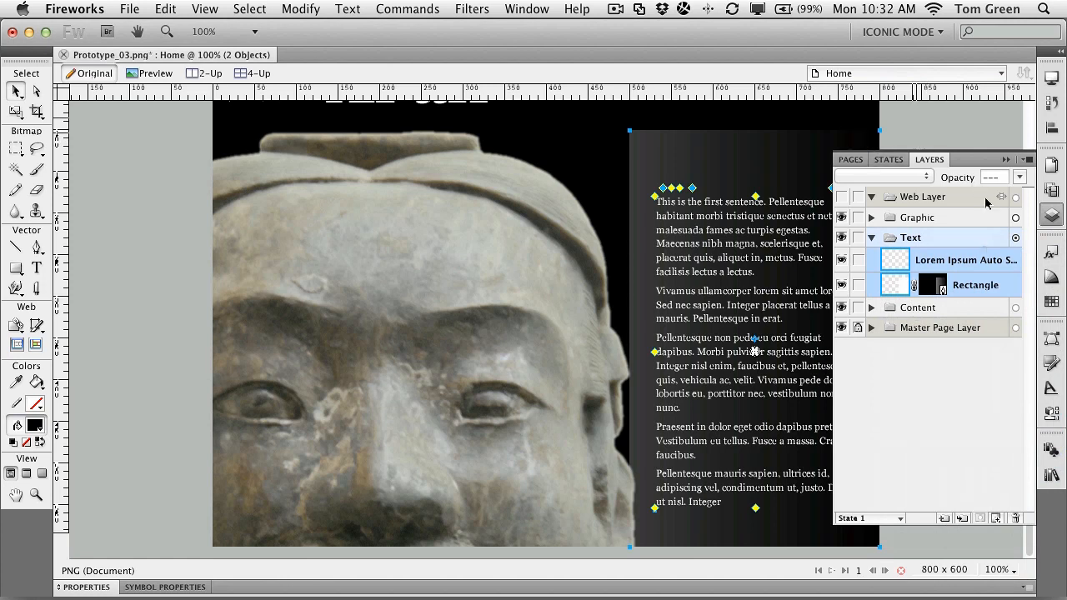
click(949, 121)
click(1007, 159)
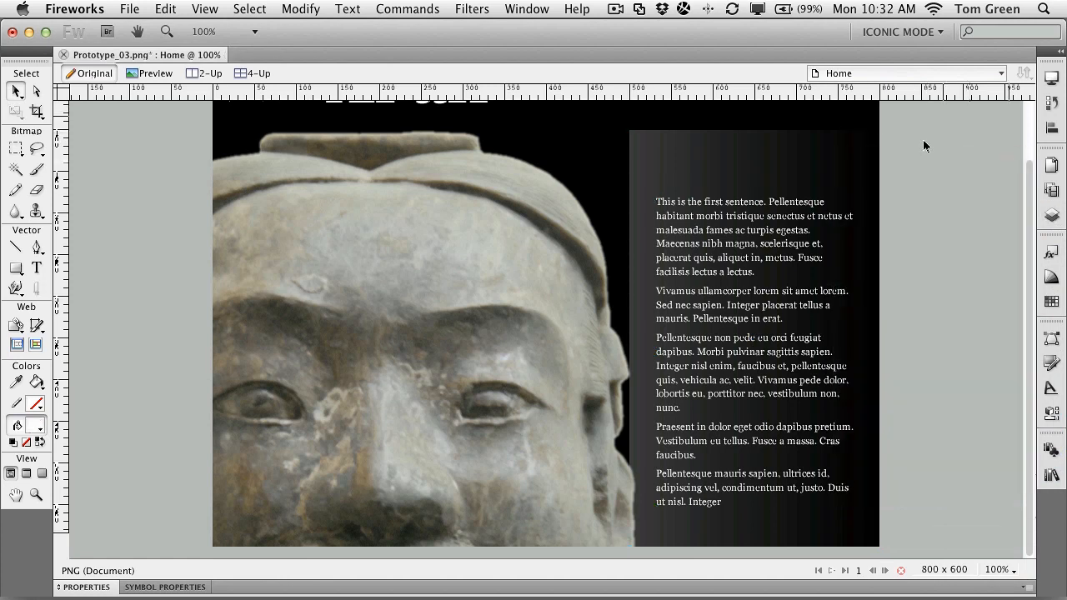